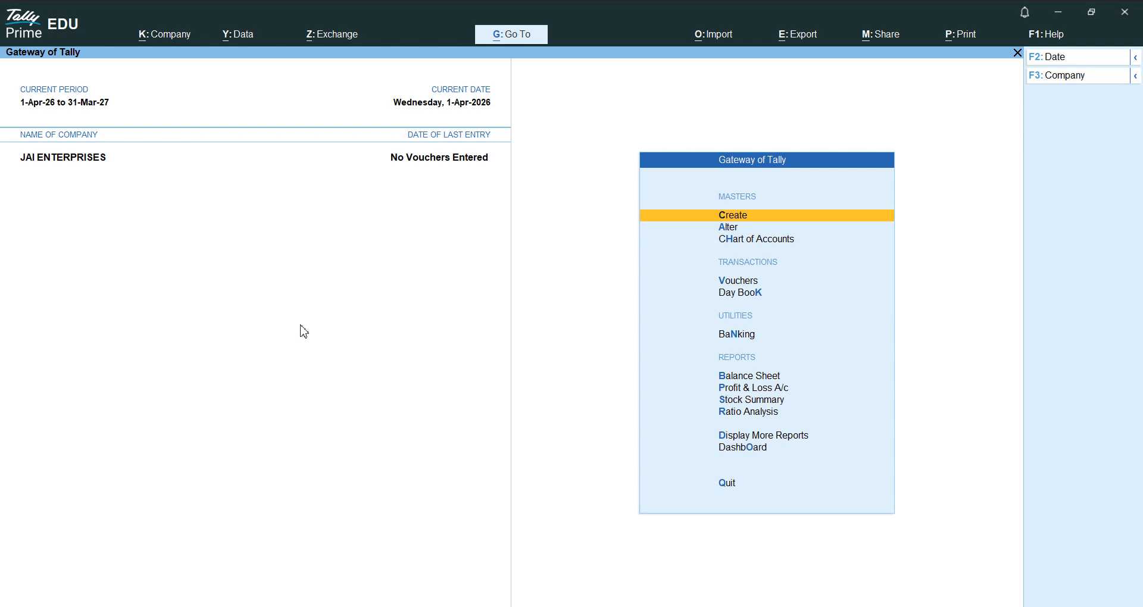
- Create ledger AXIS BANK under Bank Accounts and go back to the account holder field
key("Return")
key("Down")
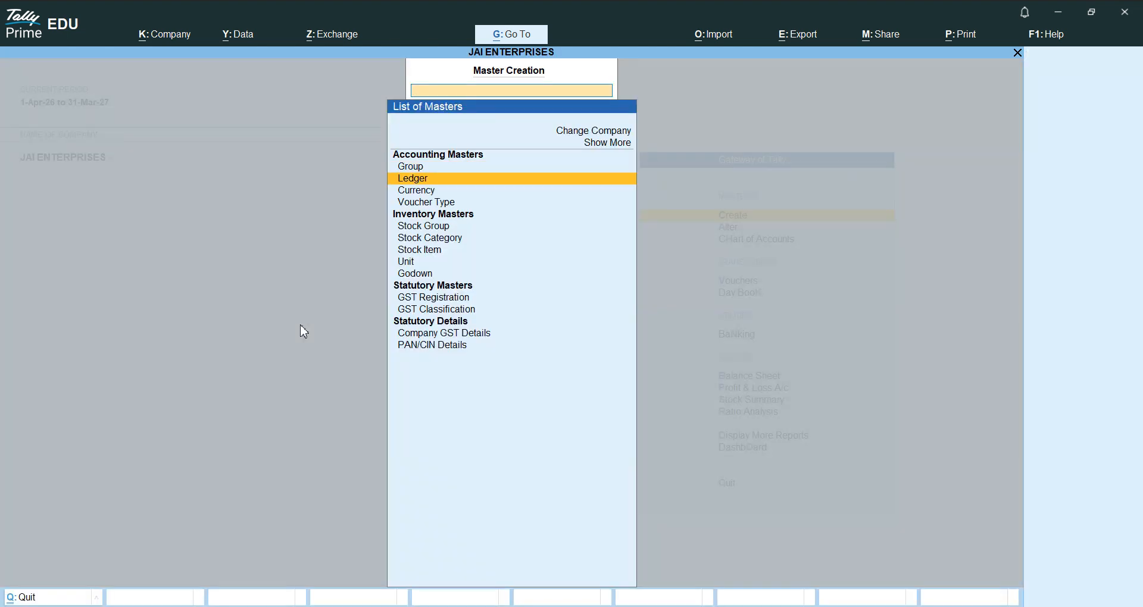
key("Return")
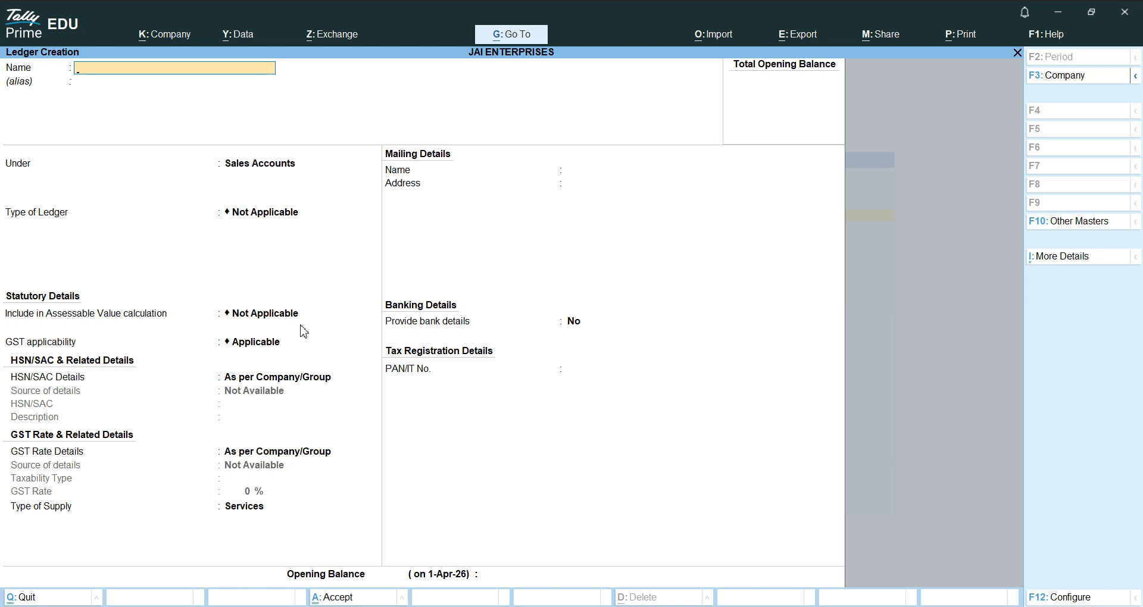
type("AXIS BANK")
key("Return")
key("Return")
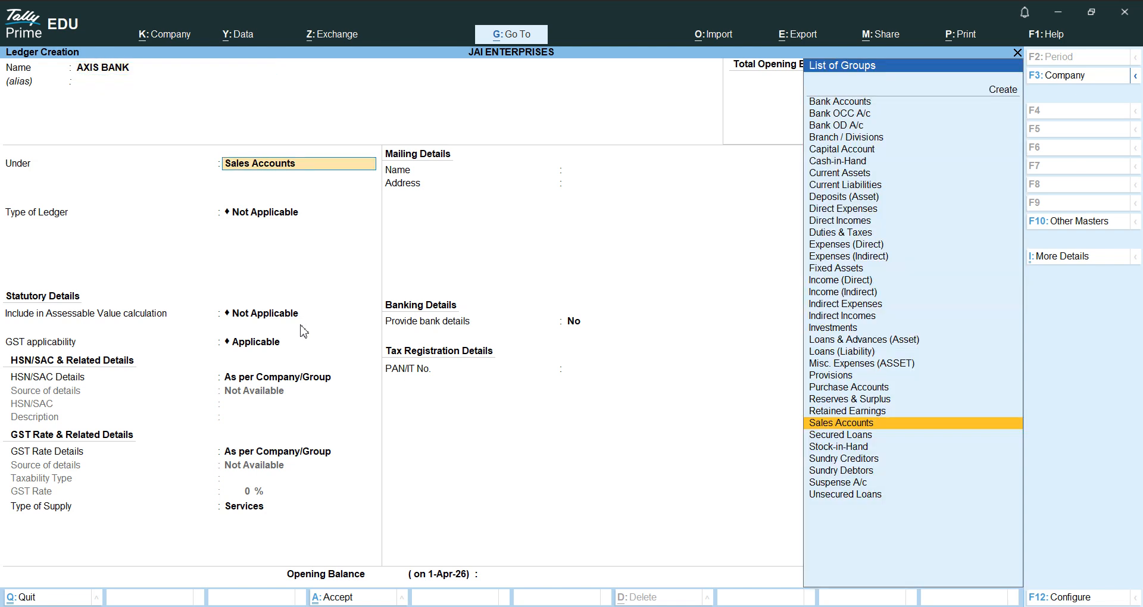
type("BANK")
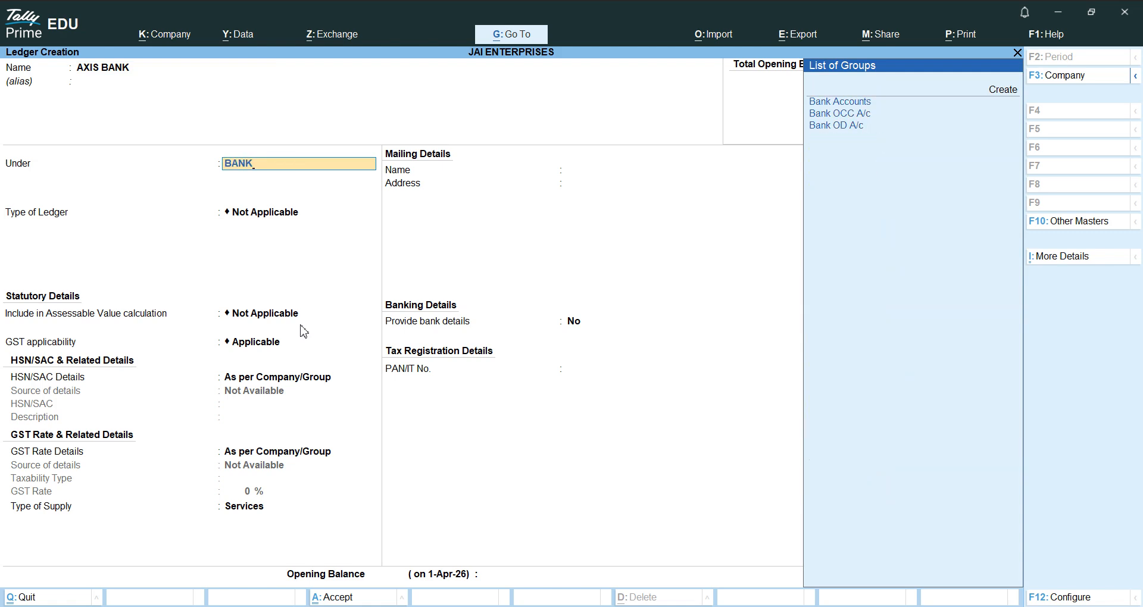
key("Return")
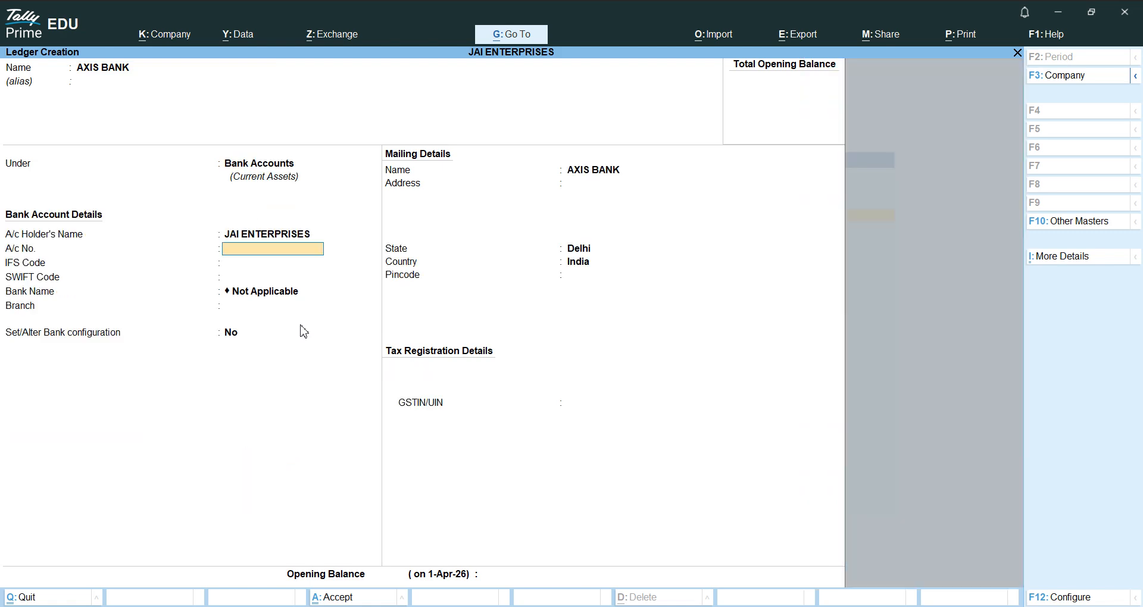
key("BackSpace")
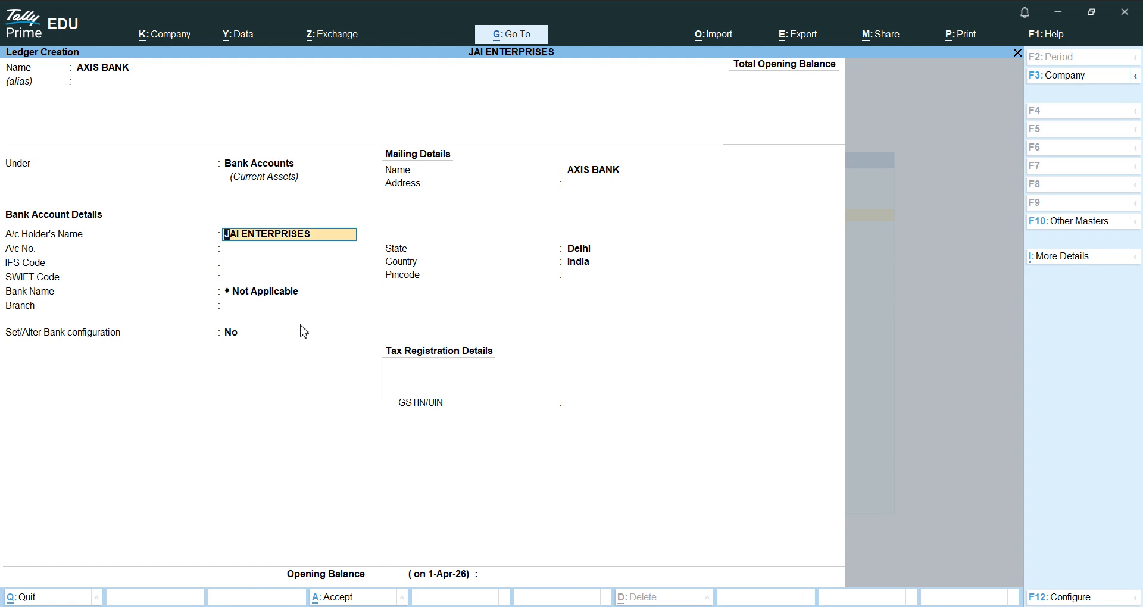
key("Return")
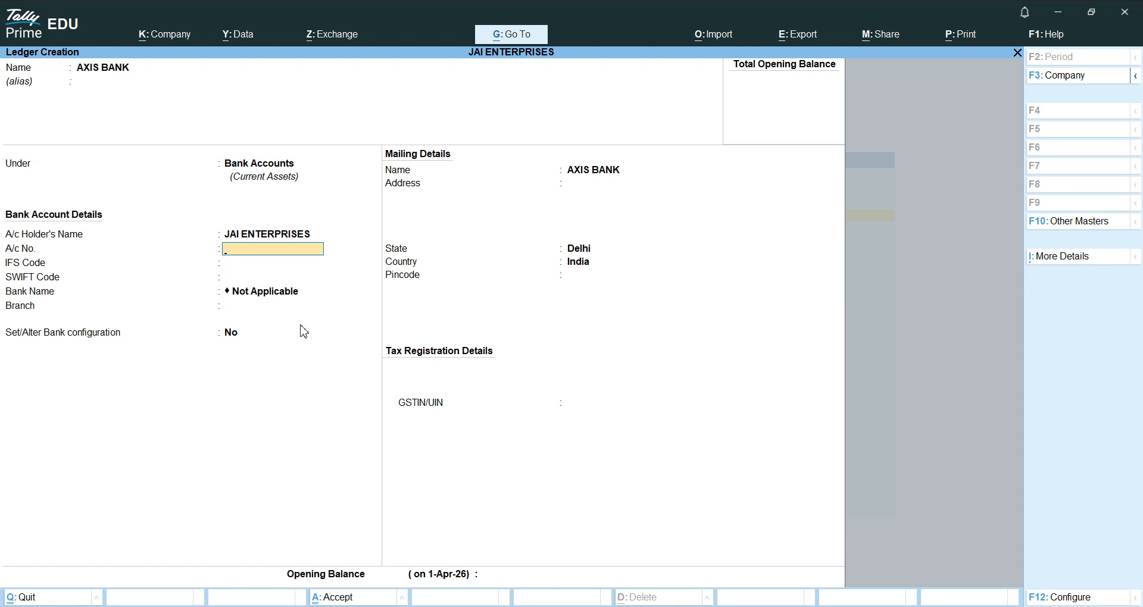
- Enter the bank account number and IFS code UTIB0000400
key("Return")
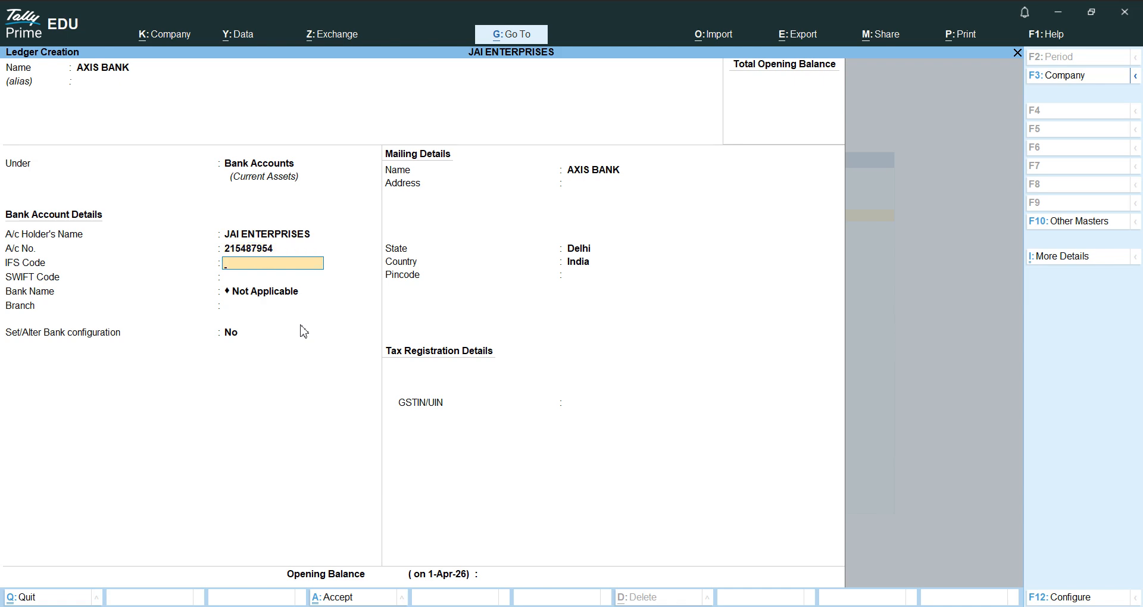
type("UTIB0000400")
key("Return")
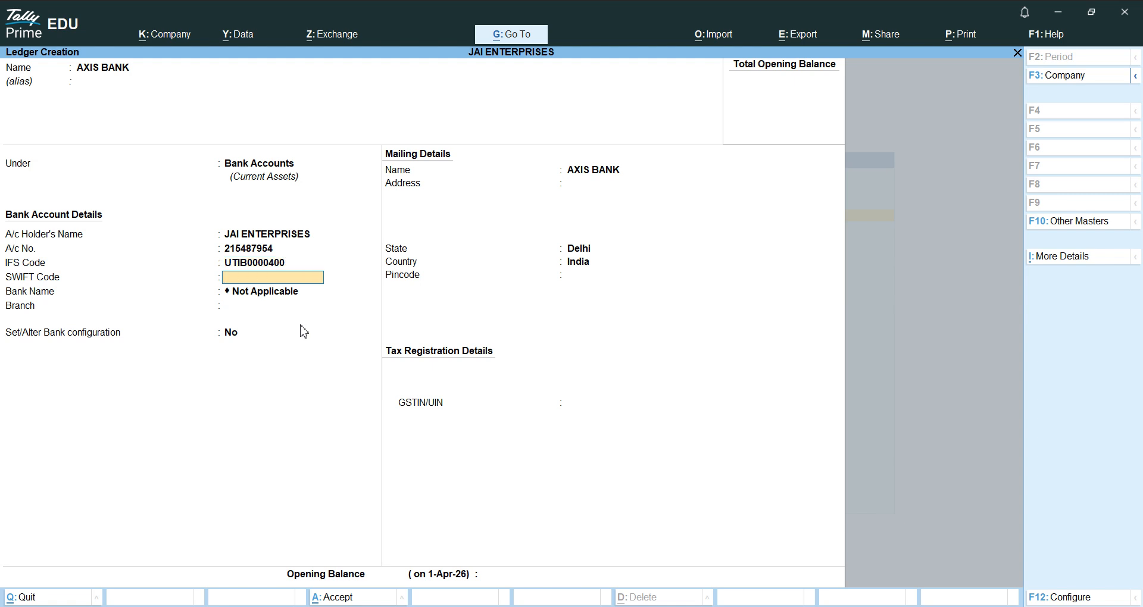
- Skip the SWIFT code and leave the bank name as Not Applicable
key("Return")
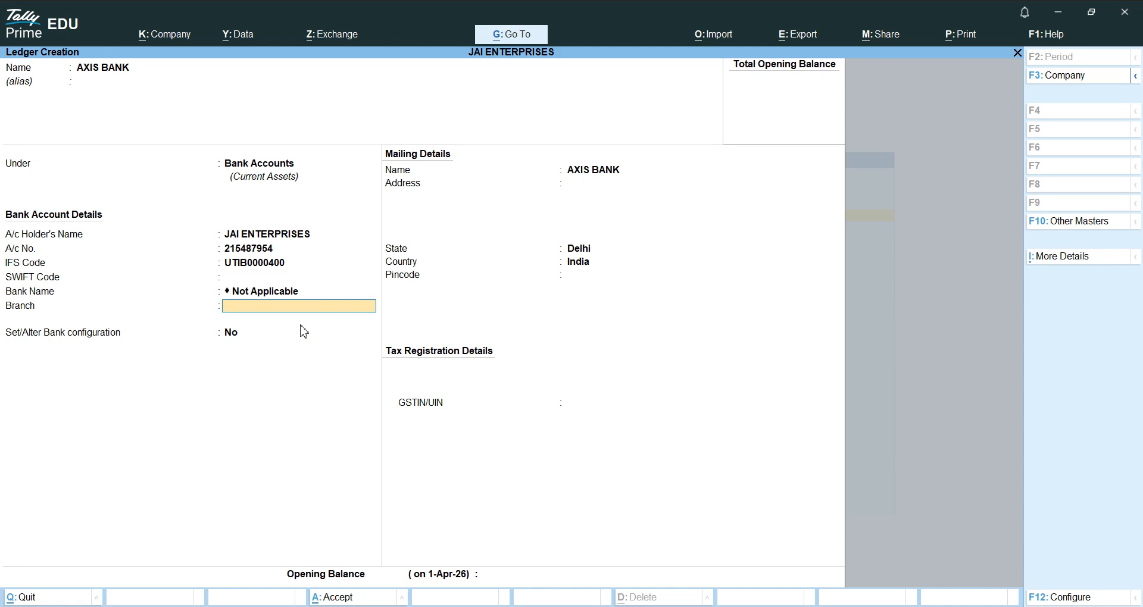
key("Escape")
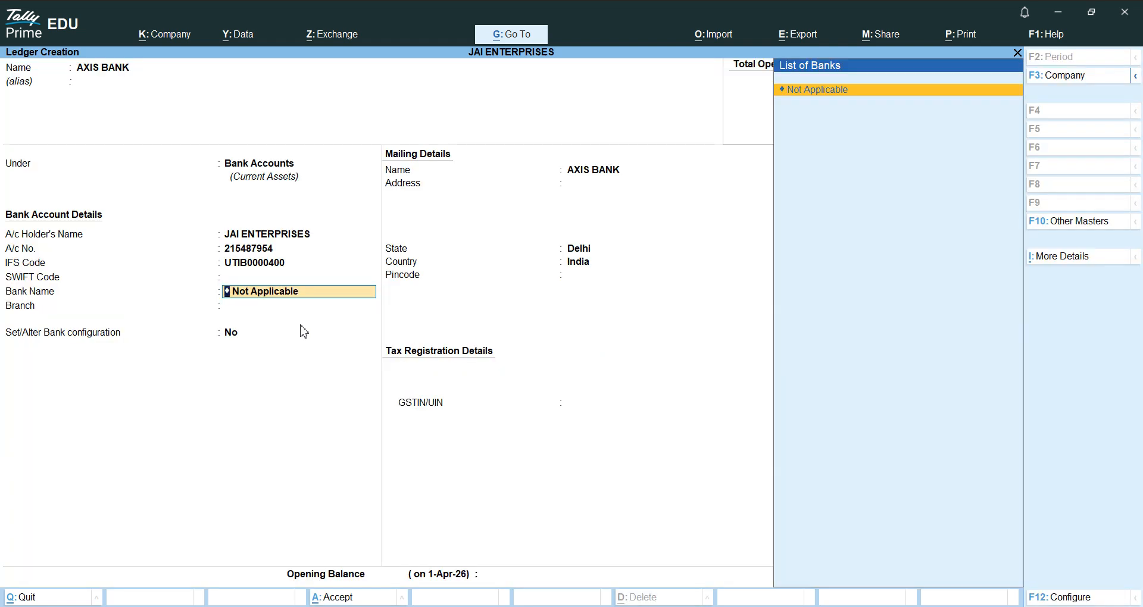
type("B")
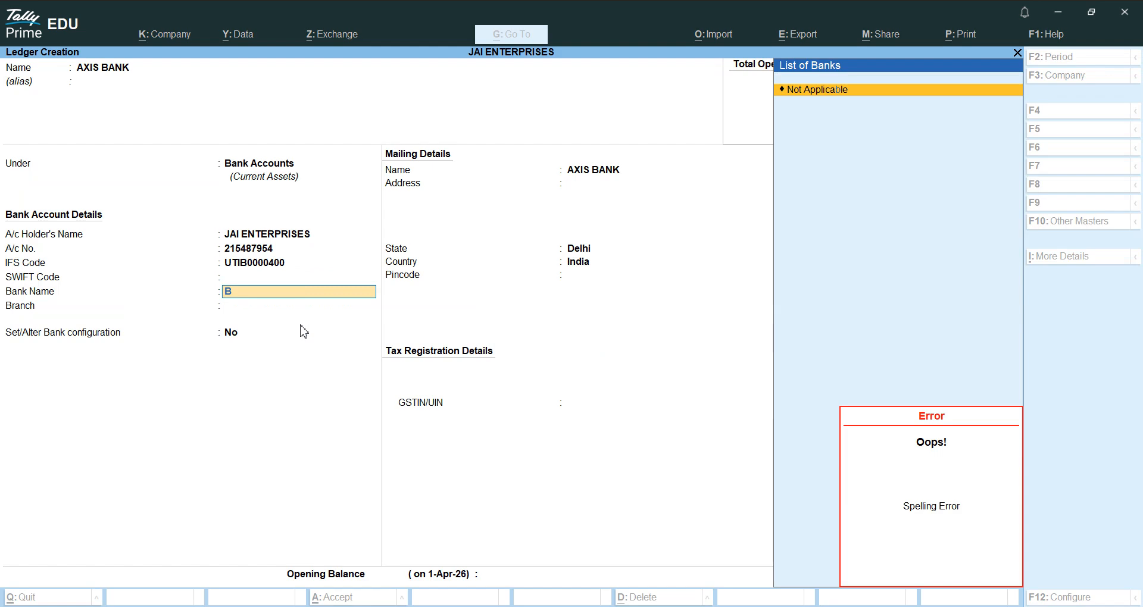
key("BackSpace")
key("BackSpace")
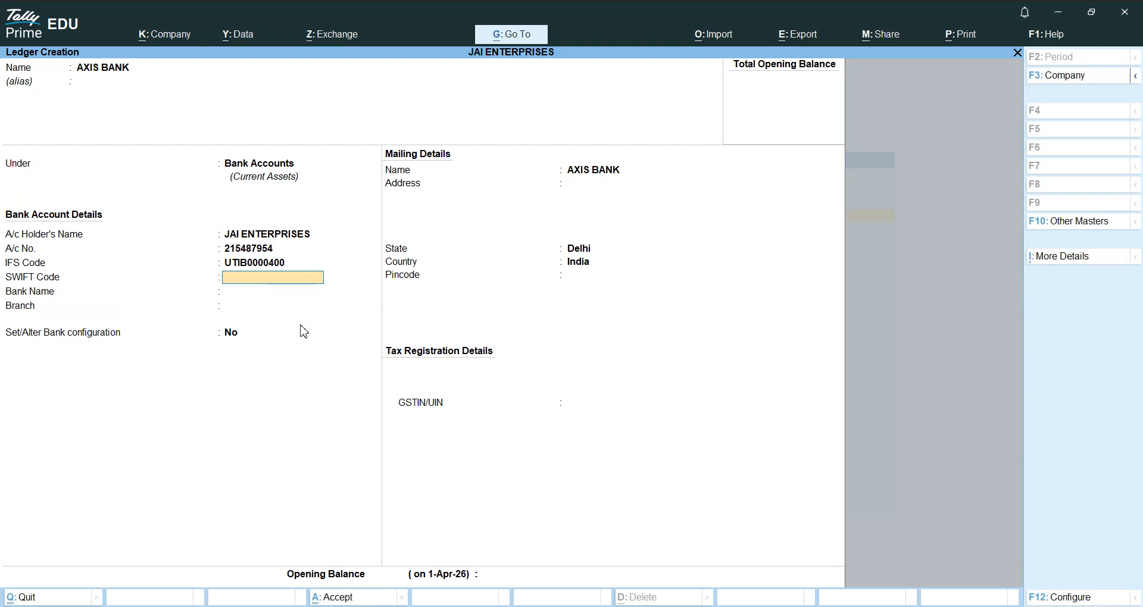
key("Return")
key("Return")
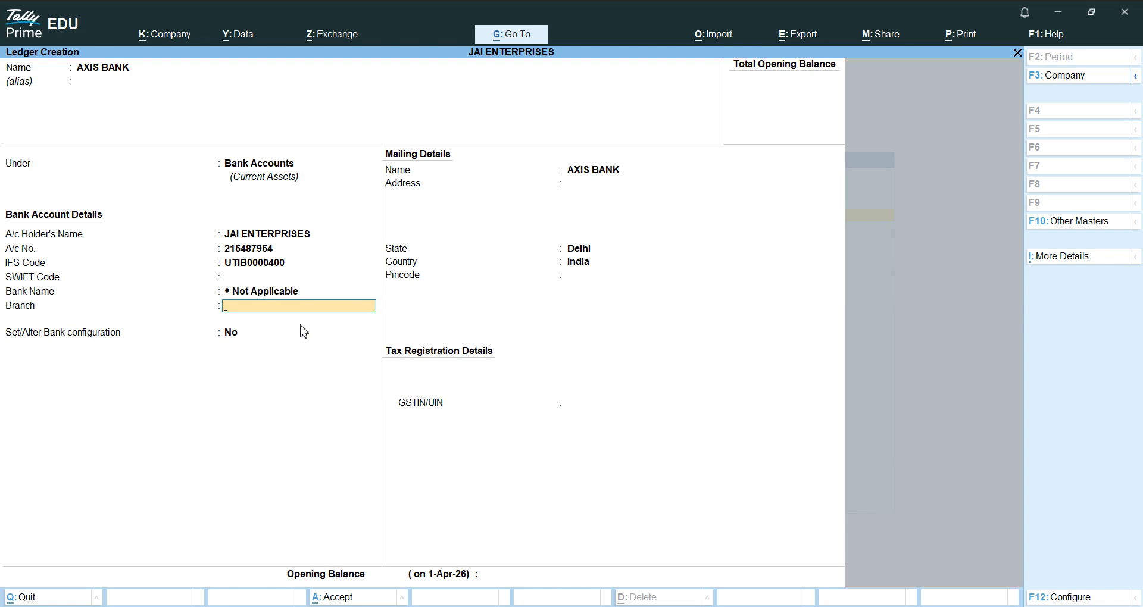
- Set the branch to EAST SHALIMAR BAGH and skip ahead to the pincode
type("EAST SHALIMAR BAGH")
key("Return")
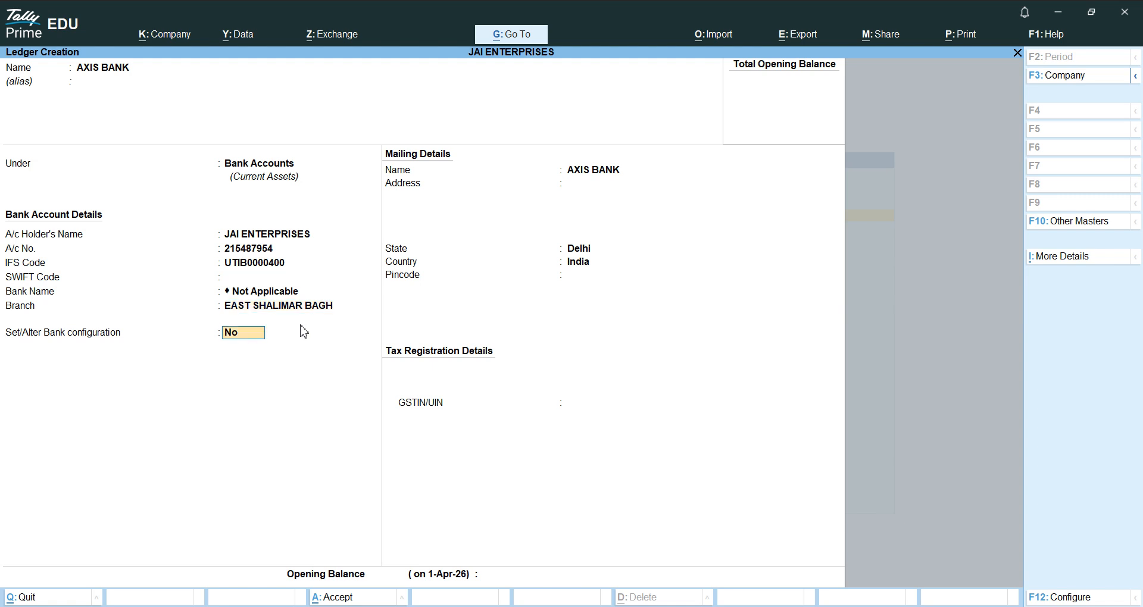
key("Return")
key("Return")
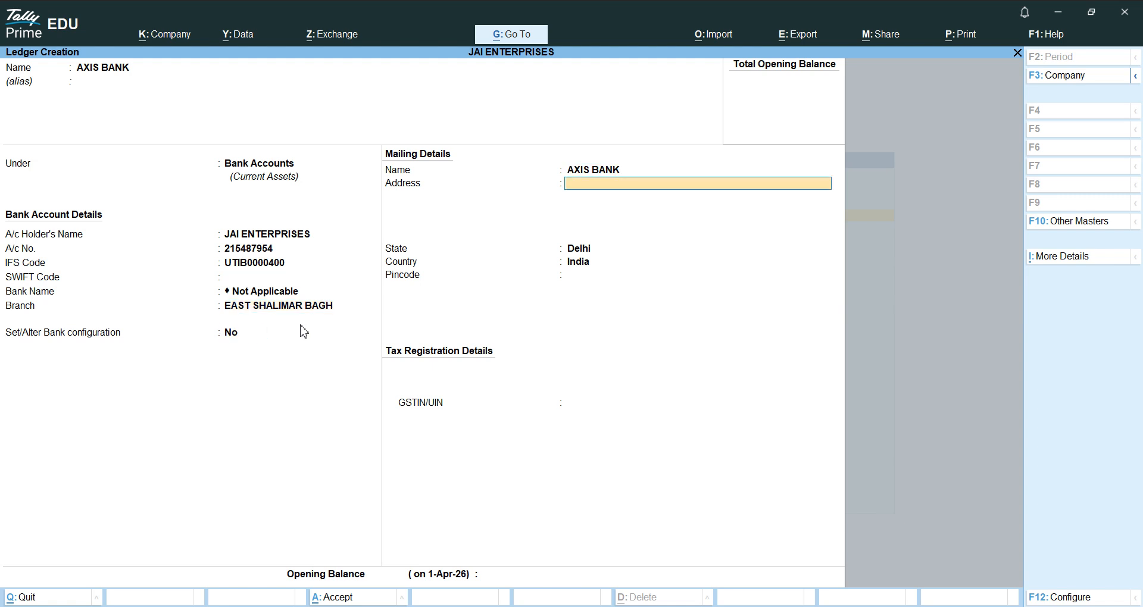
key("Return")
key("Return")
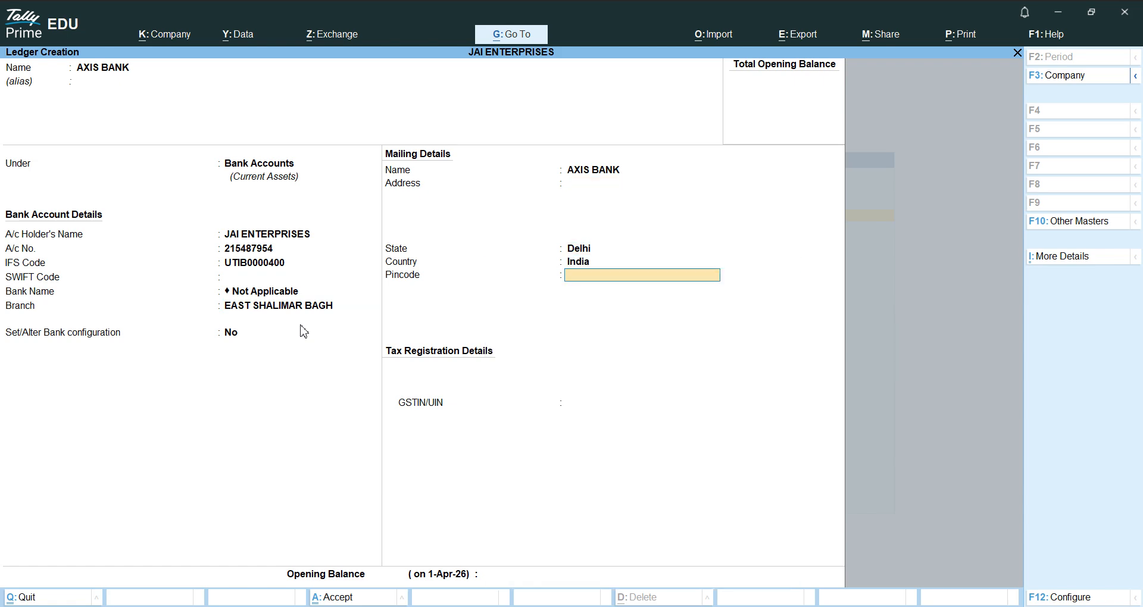
key("ctrl")
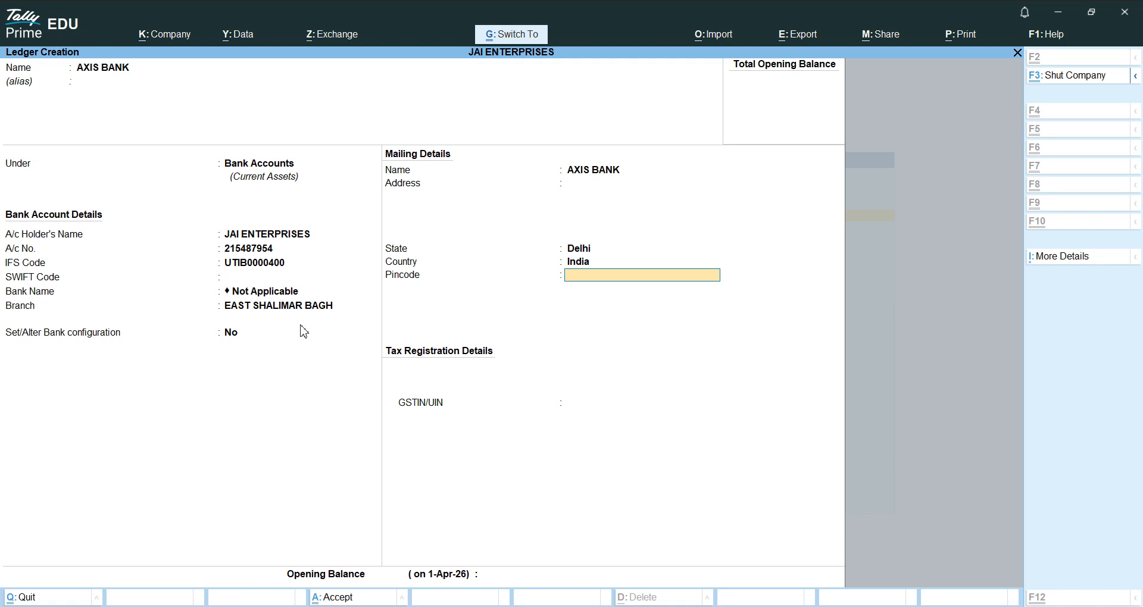
- Accept the AXIS BANK ledger, return to Gateway of Tally, and open Receipt voucher No. 1
key("ctrl+a")
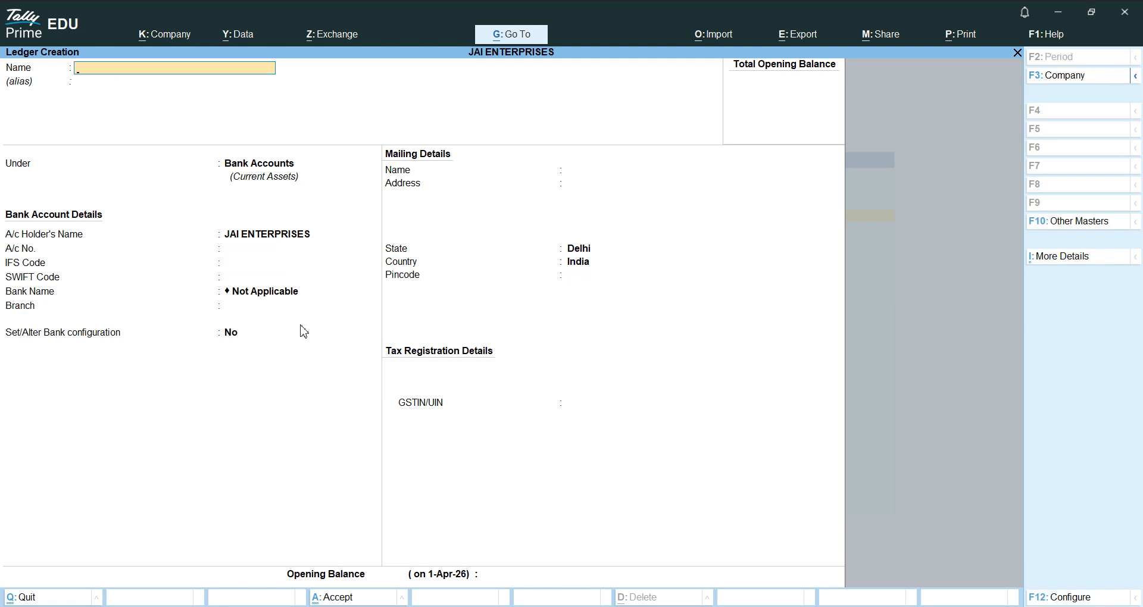
key("Escape")
key("Return")
key("Escape")
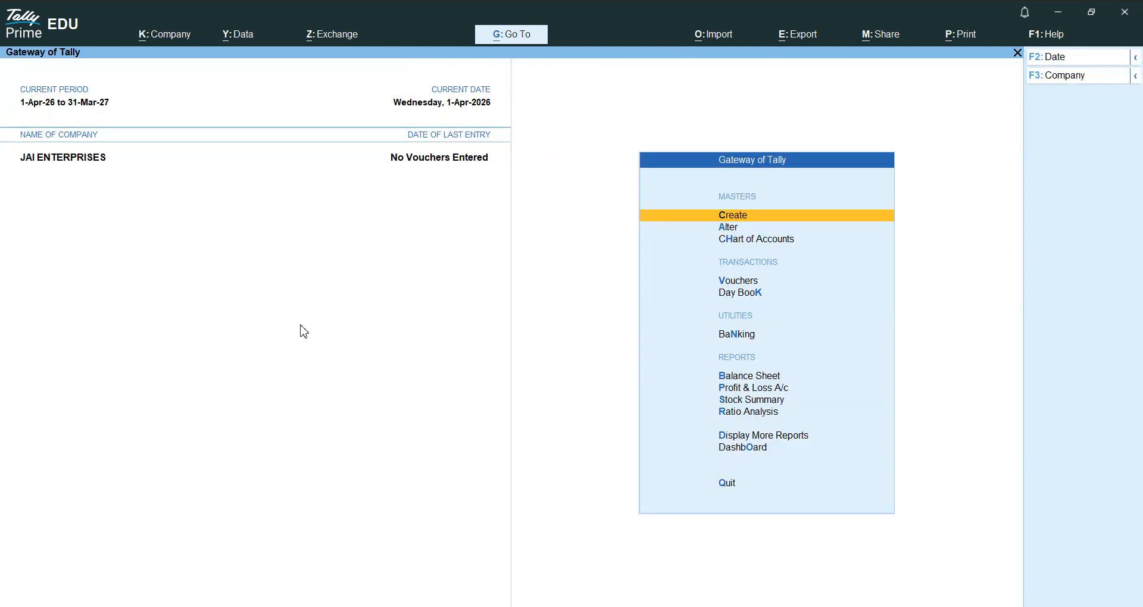
key("Escape")
key("Escape")
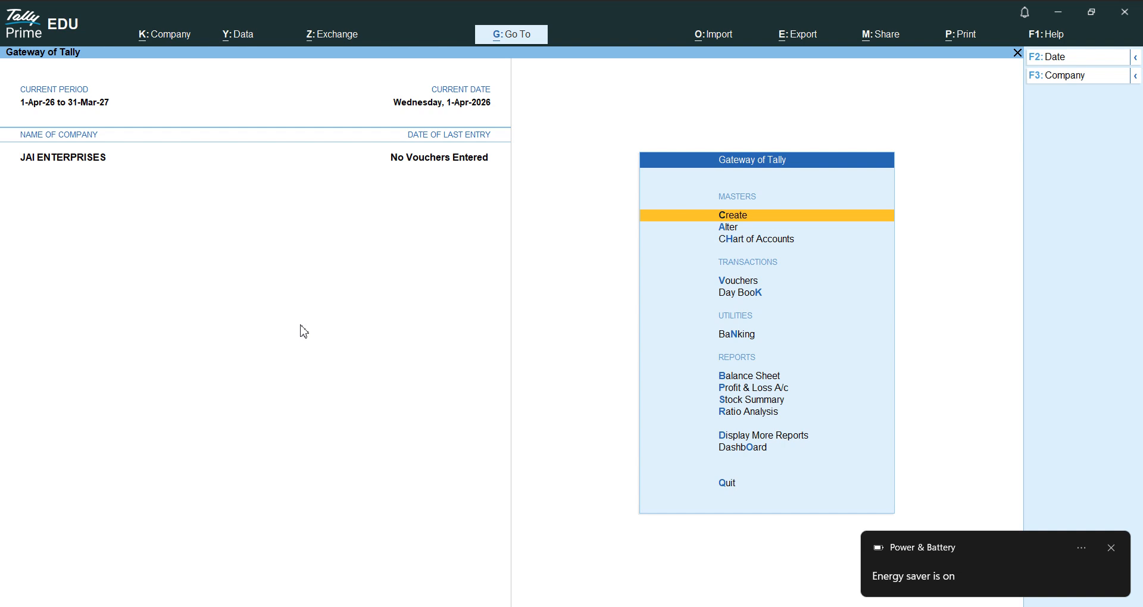
key("v")
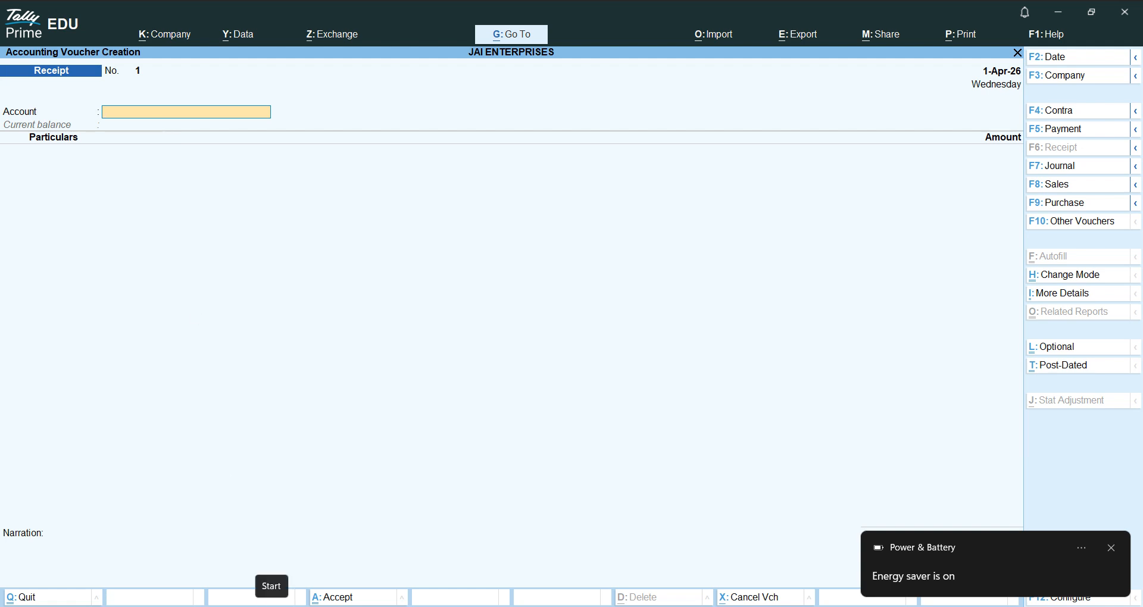
- Save Receipt No. 1: 5,000 from VISHNU LOGISTICS into AXIS BANK, allocated On Account
type("A")
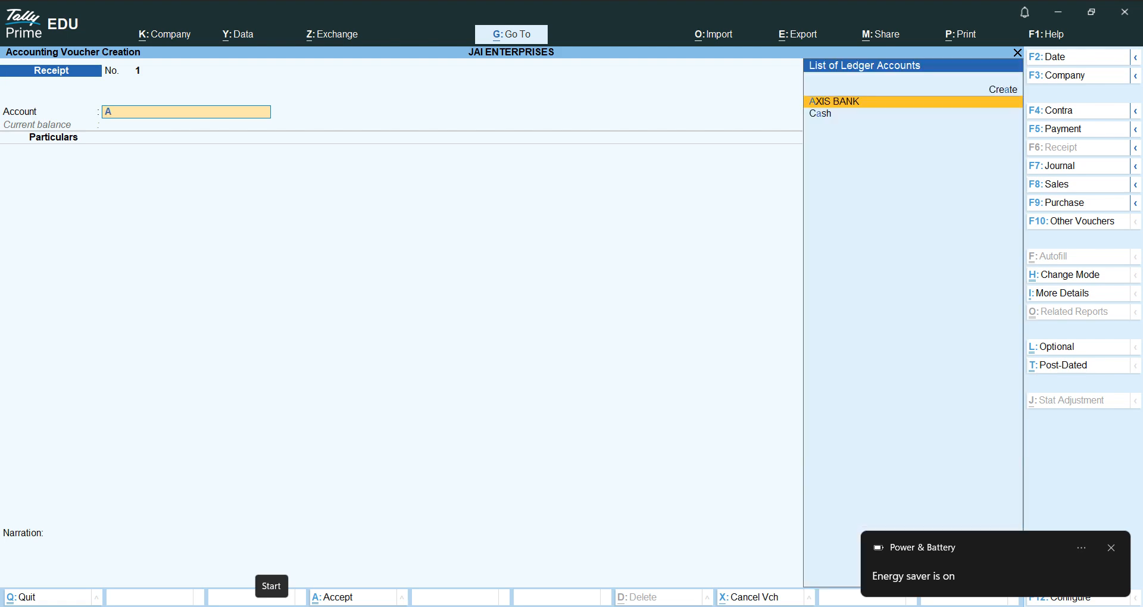
key("Return")
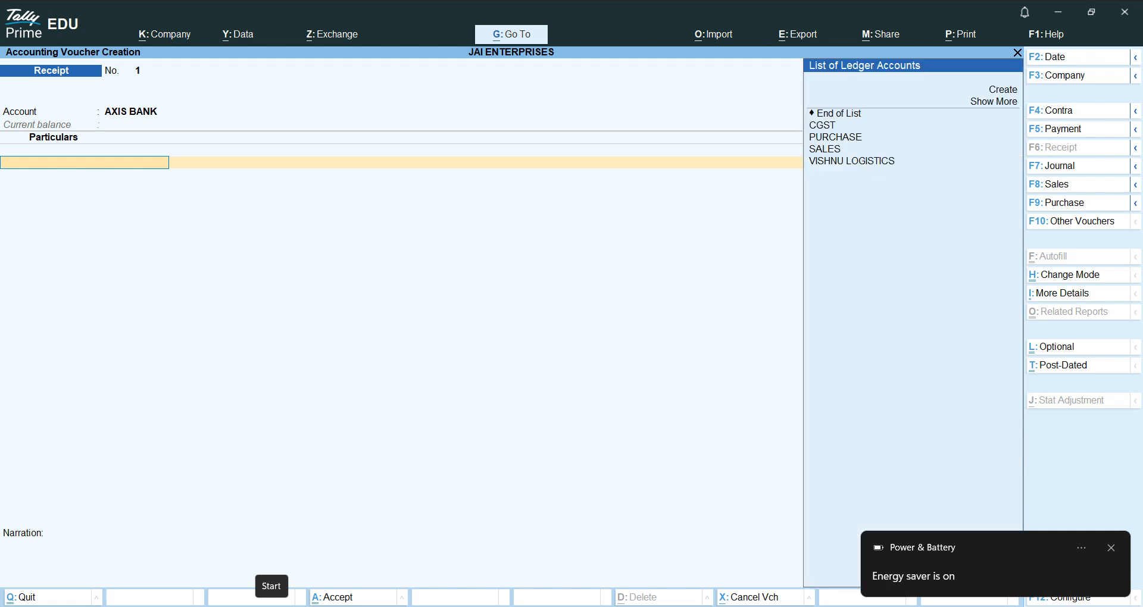
key("Down")
key("Down")
key("Down")
key("Down")
key("Down")
key("Down")
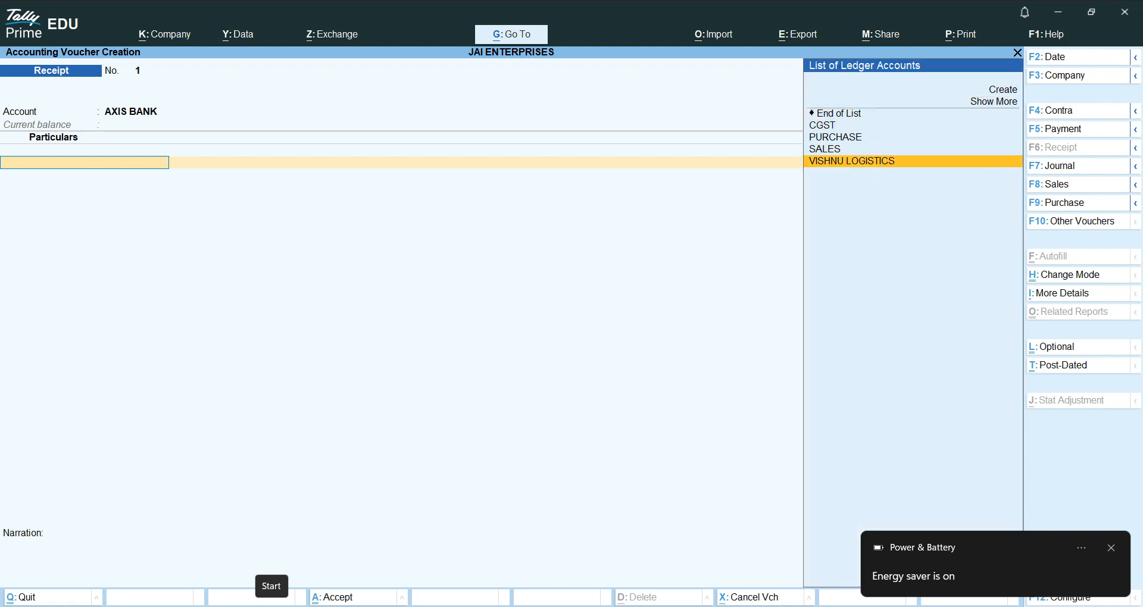
key("Return")
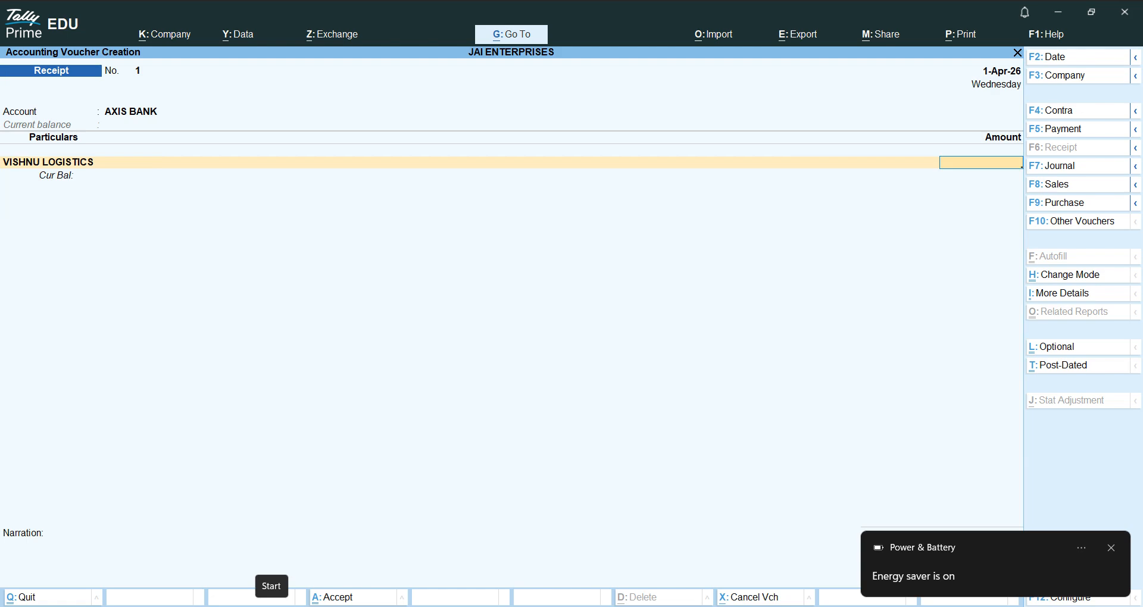
type("5000")
key("Return")
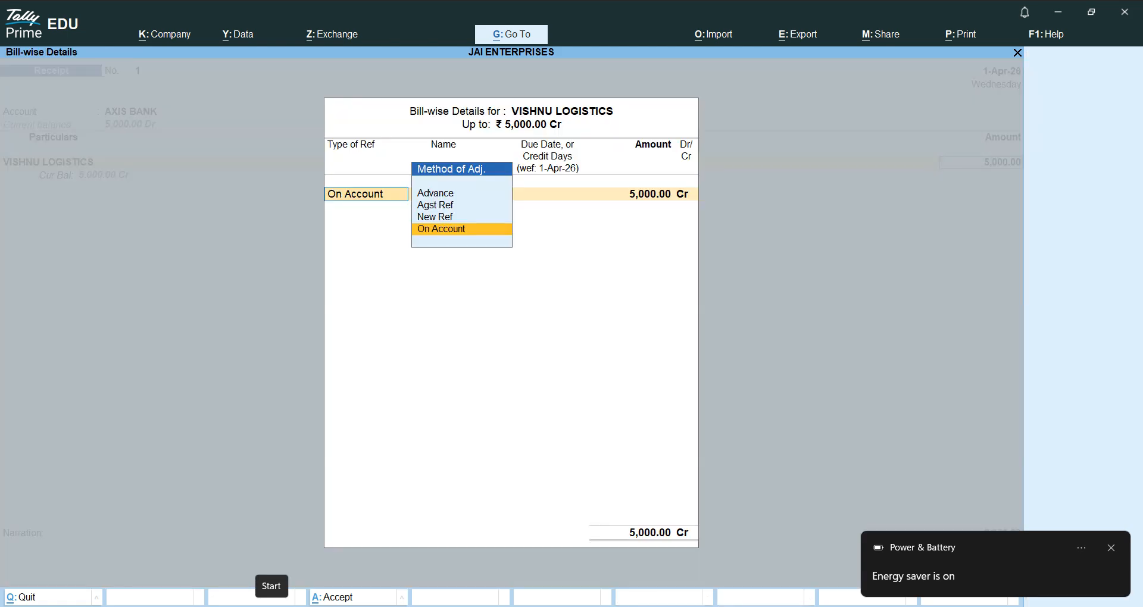
key("Return")
key("Return")
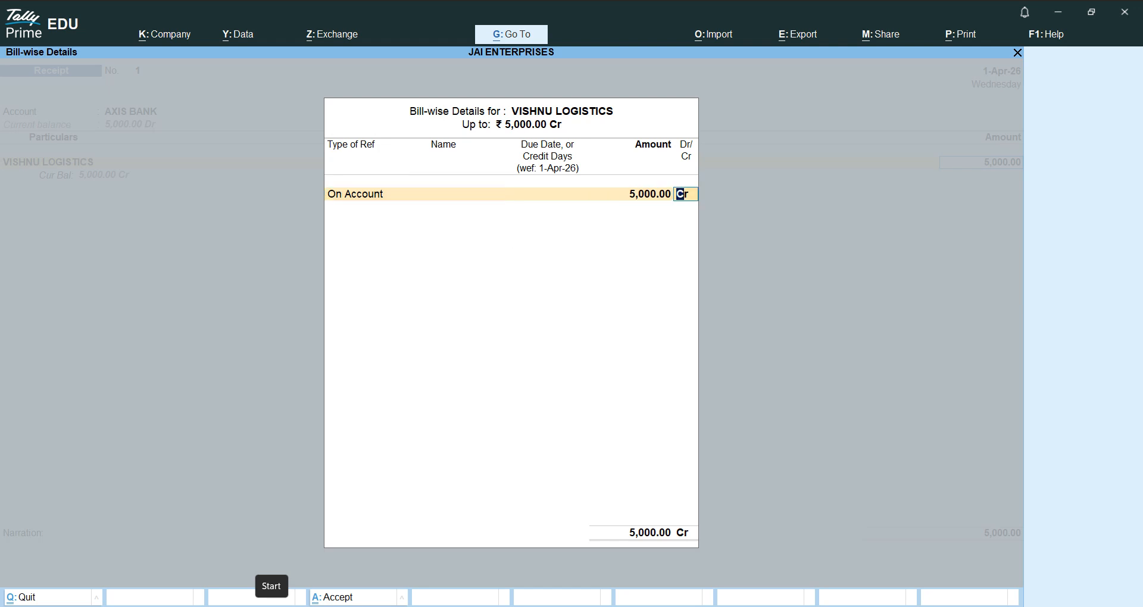
key("Return")
key("ctrl")
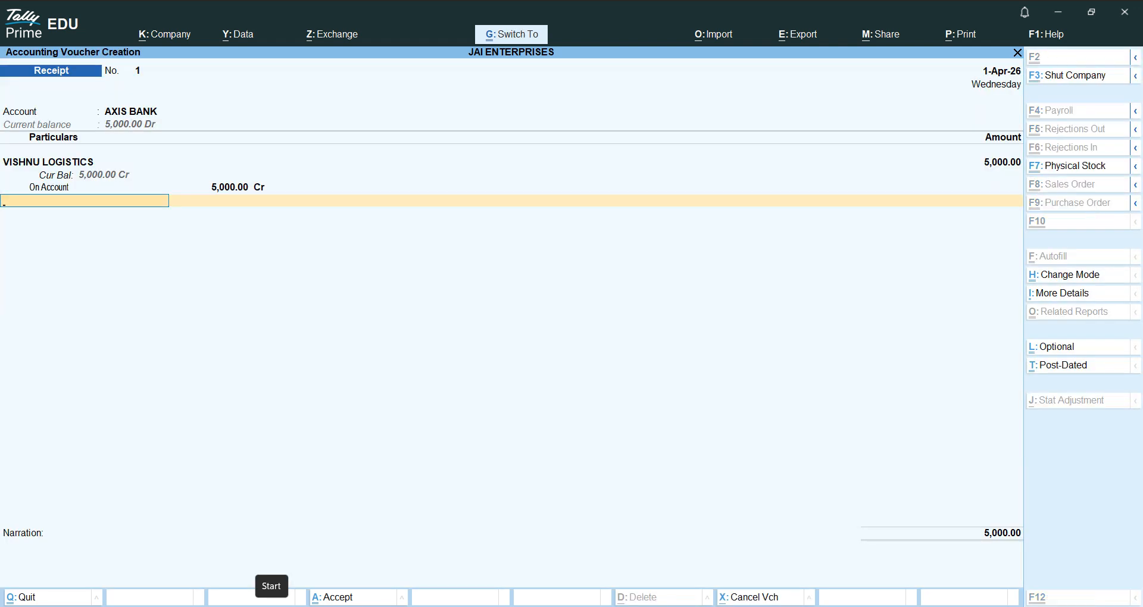
key("ctrl+a")
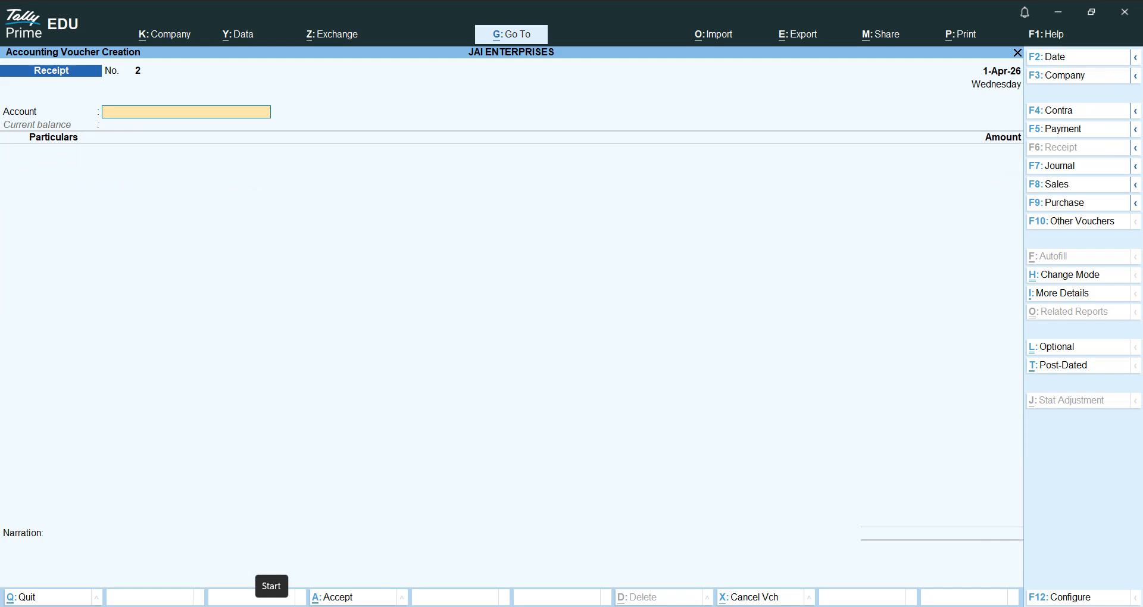
key("F5")
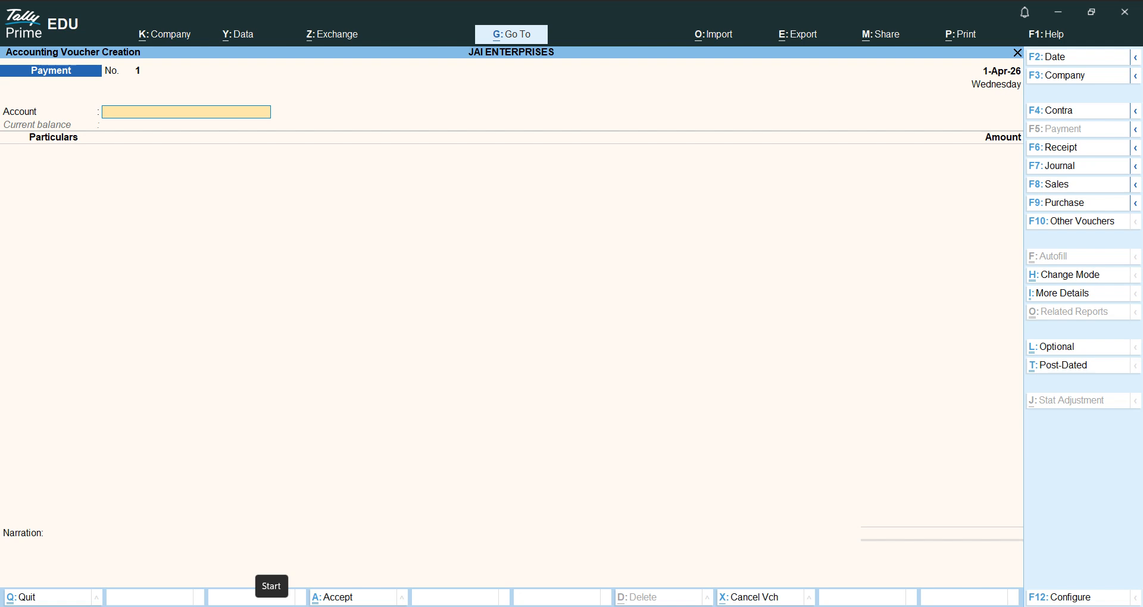
- Pick AXIS BANK as the paying account and VISHNU LOGISTICS as party, then reopen the party list
type("AXI")
key("Return")
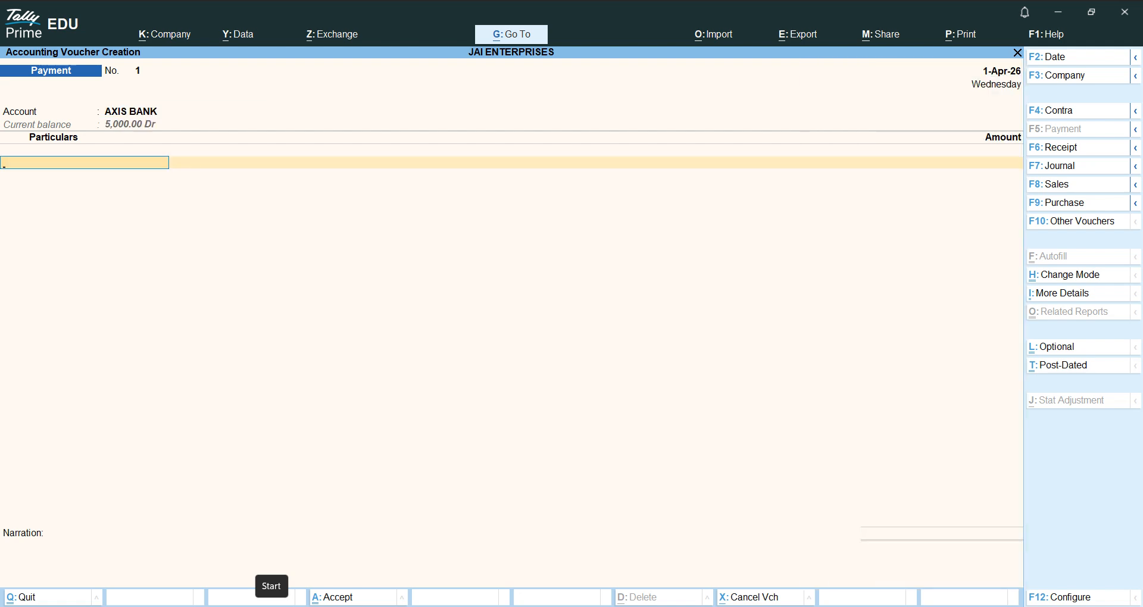
type("VISH")
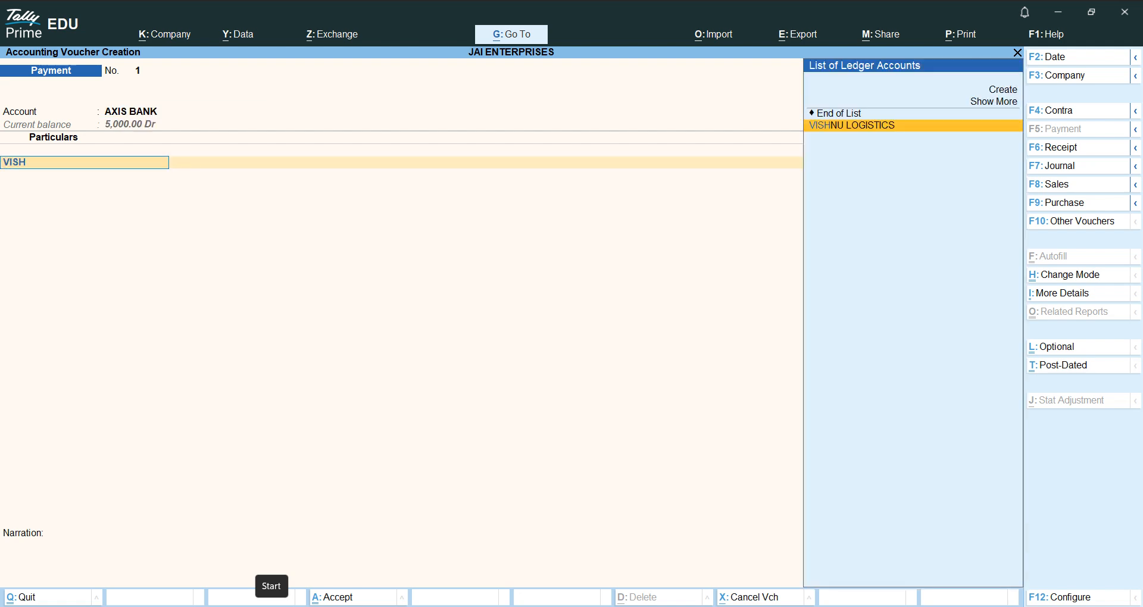
key("Return")
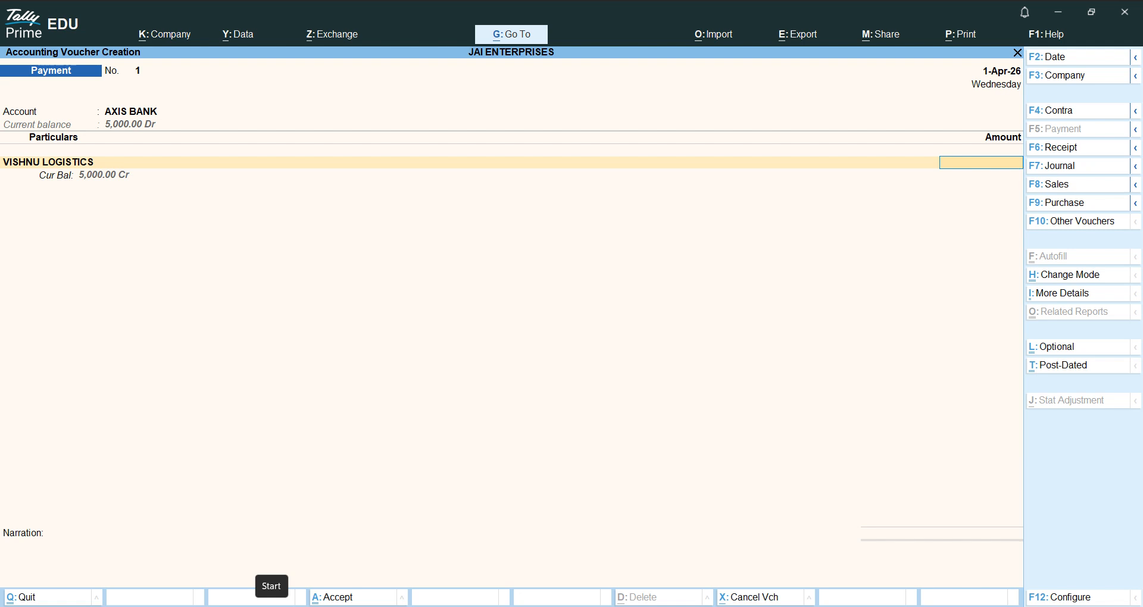
key("BackSpace")
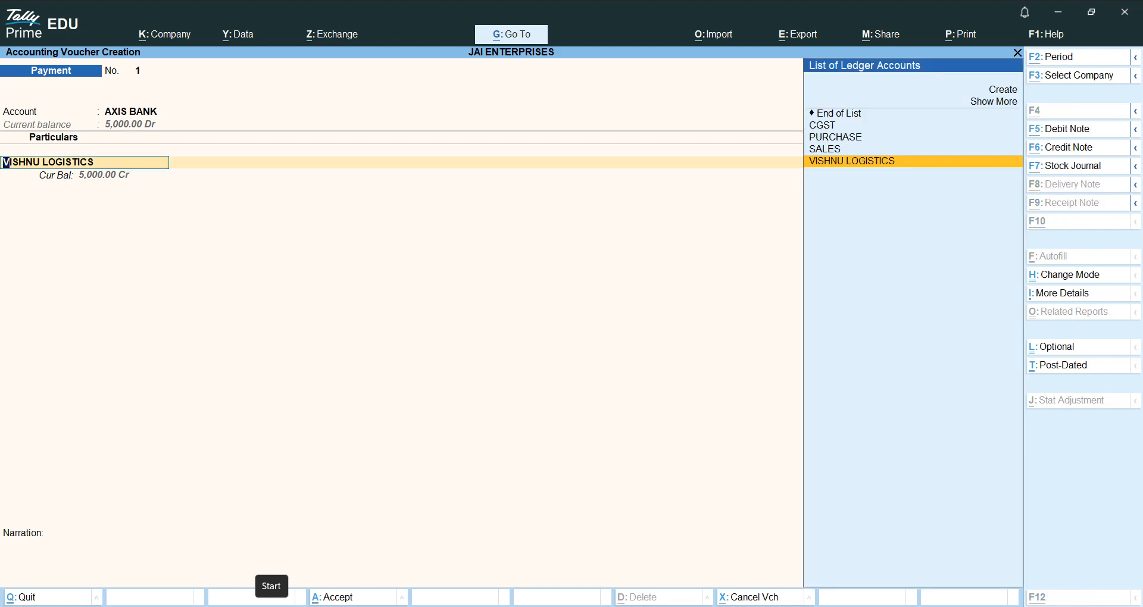
key("alt+c")
- Create the ledger ABC LTD under Sundry Creditors and save it
type("ABC LTD")
key("Return")
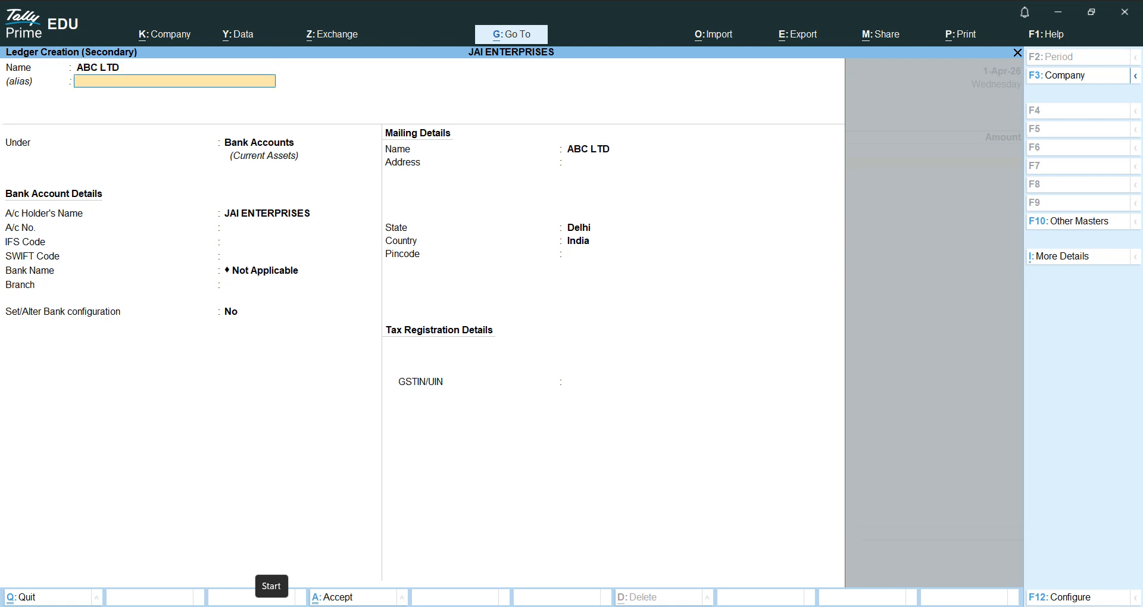
key("Return")
type("SUND")
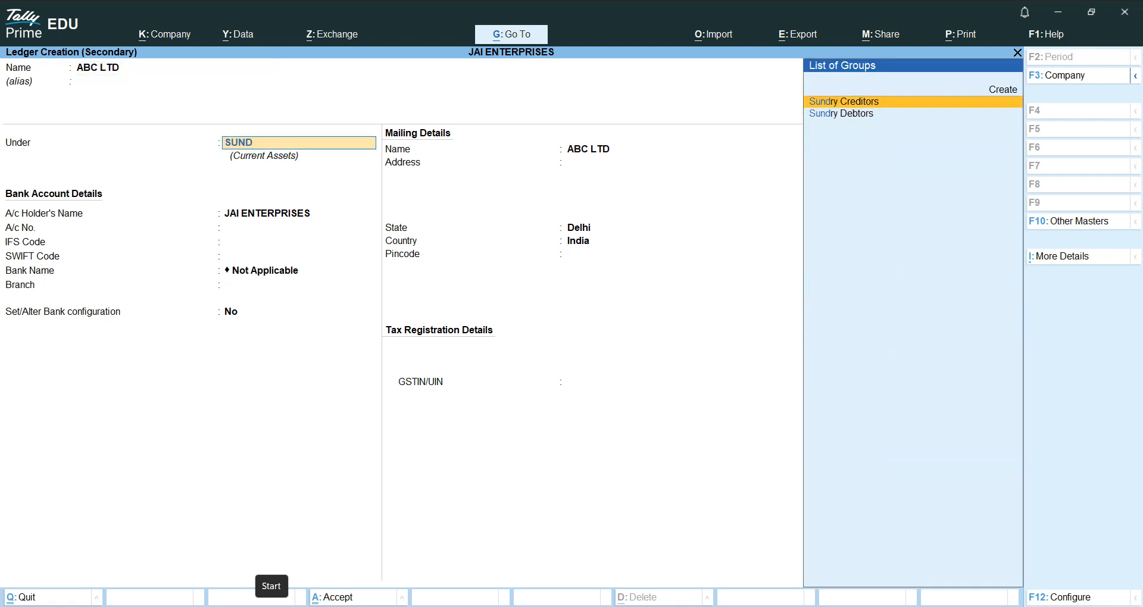
key("Return")
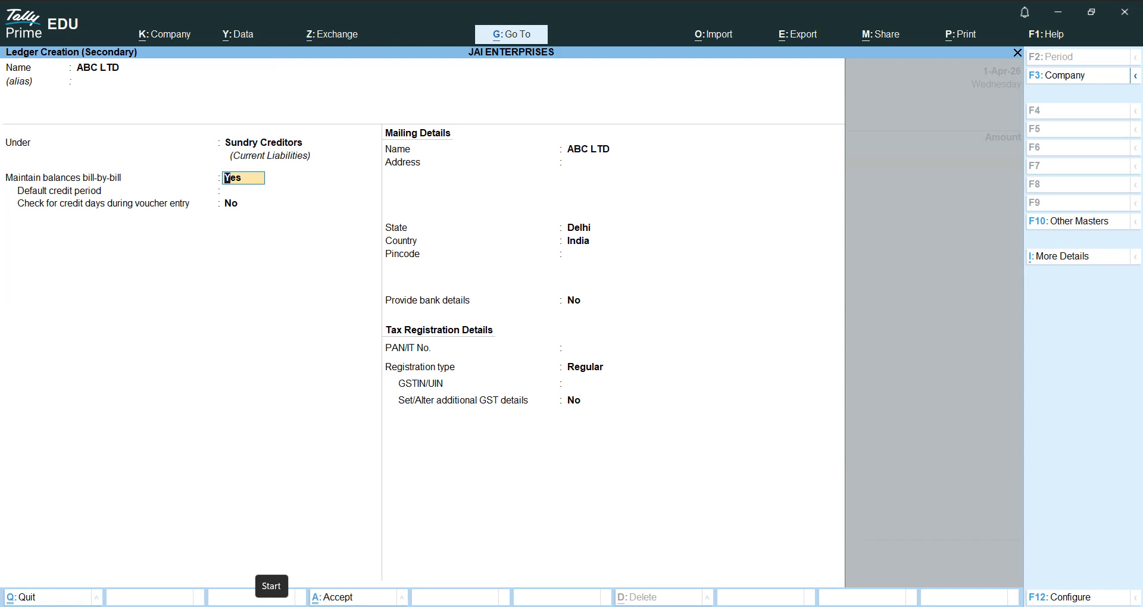
key("ctrl")
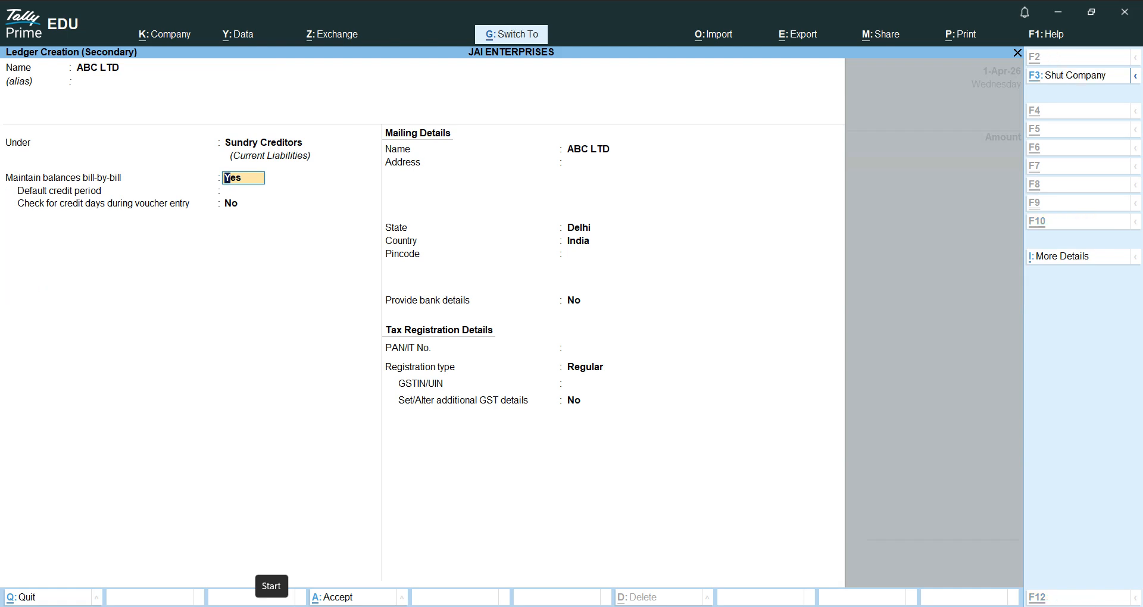
key("ctrl+a")
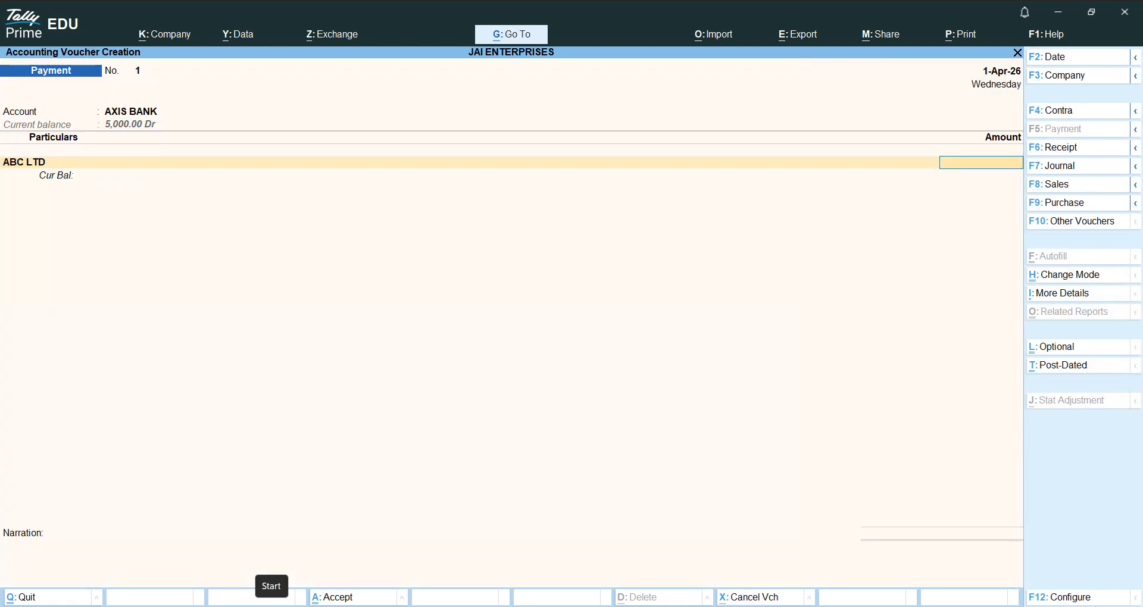
- Enter 4,000 On Account to ABC LTD and save Payment No. 1
type("4000")
key("Return")
key("Return")
key("Return")
key("ctrl")
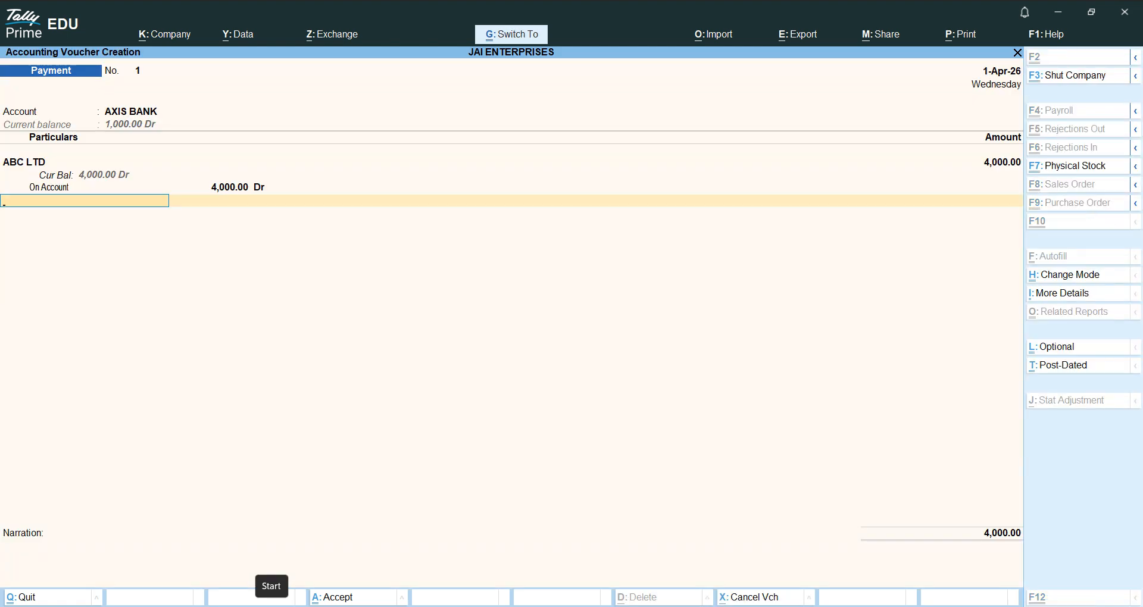
key("ctrl+a")
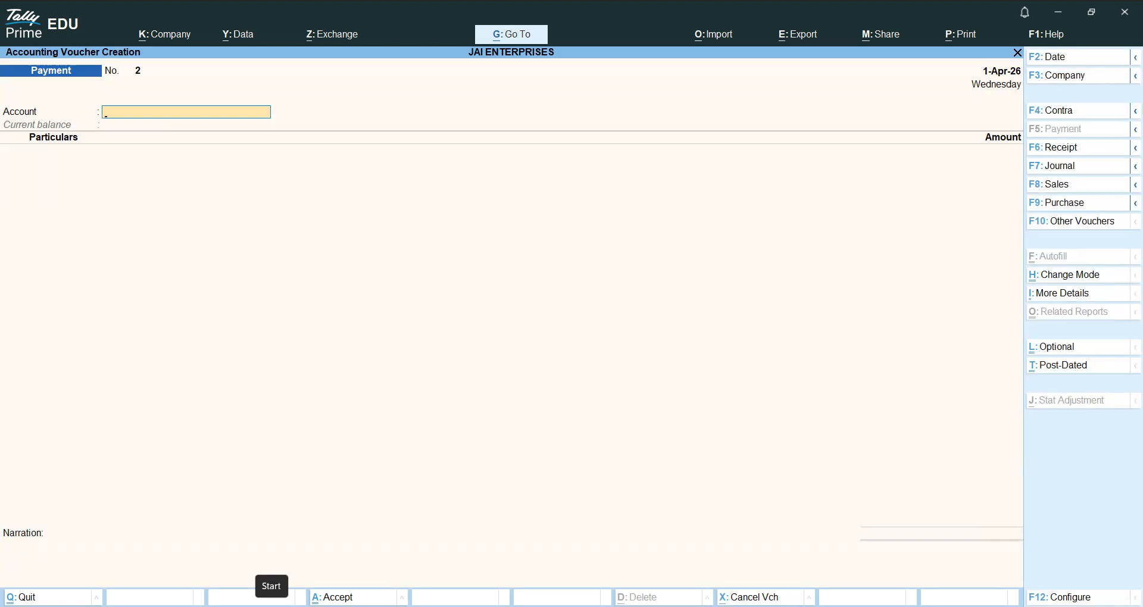